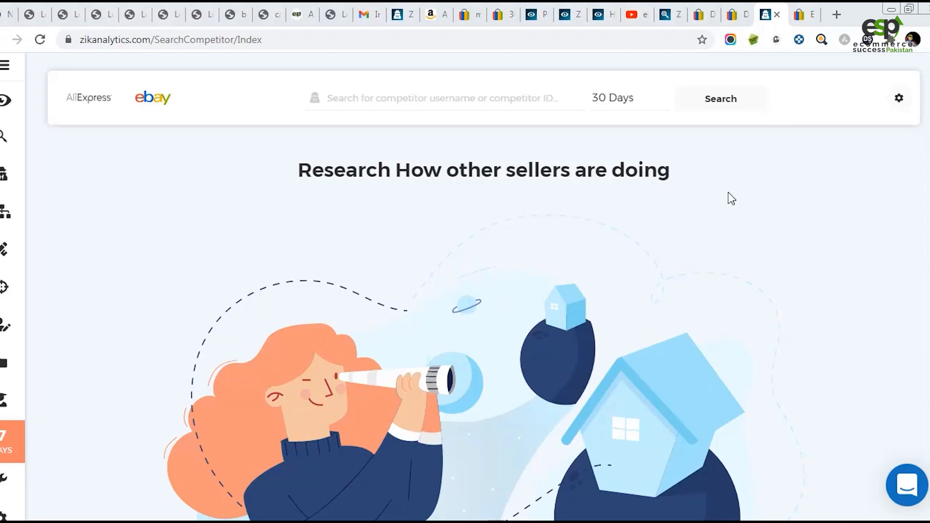
Step: Switch to the eBay home page and search all categories for "side table"
click(796, 17)
scroll(748, 246, up, 2)
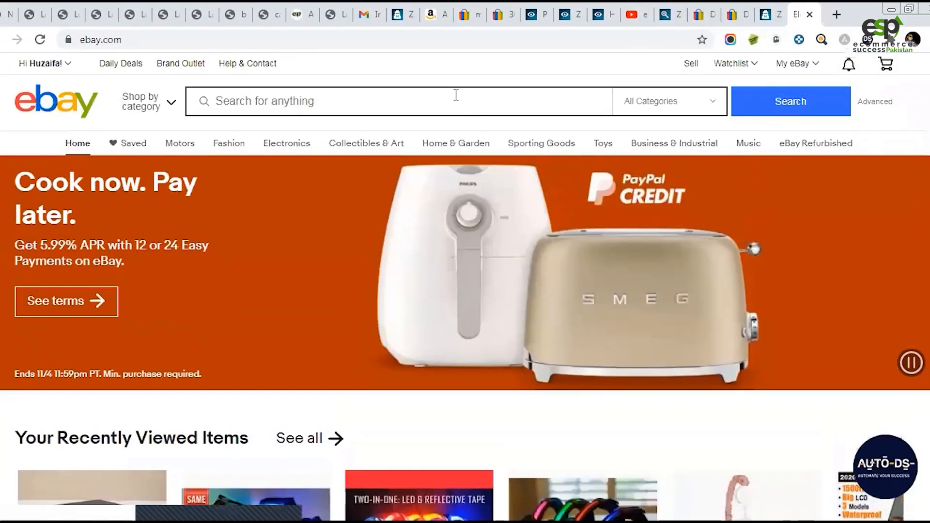
click(473, 101)
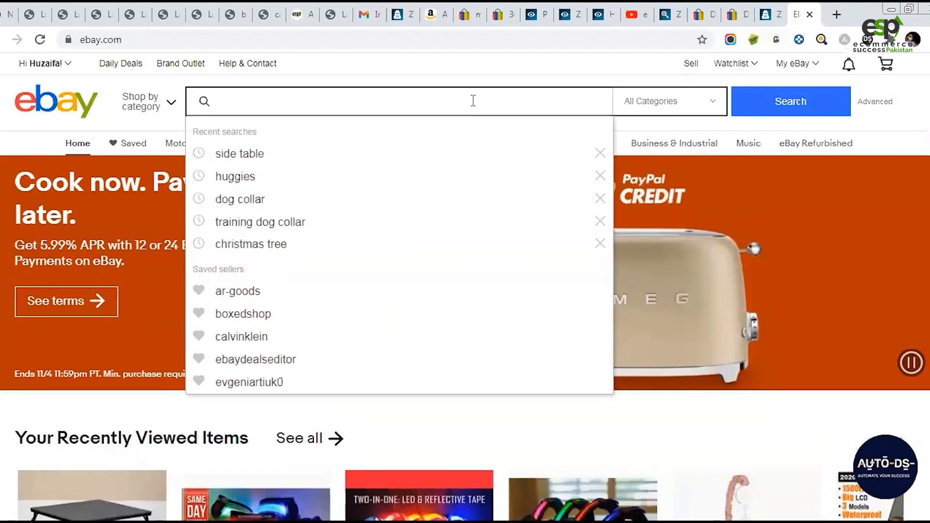
text(side )
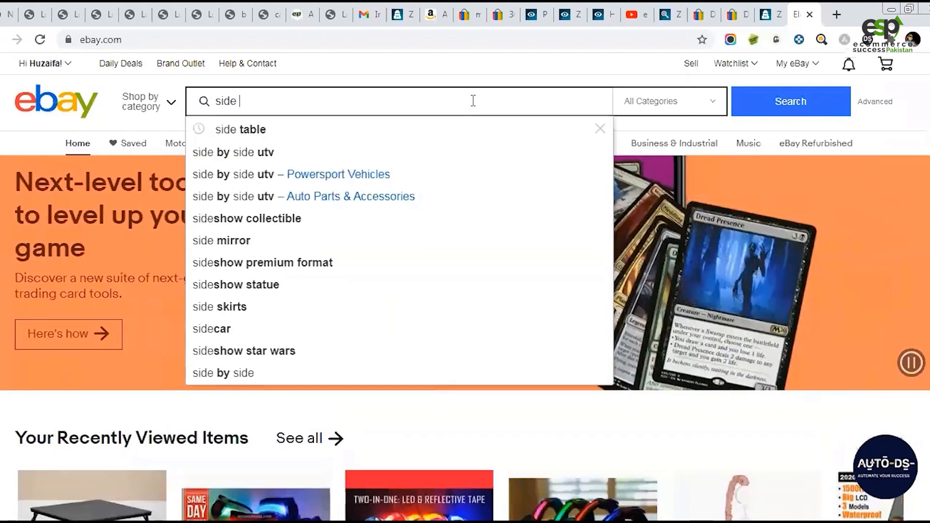
text(table)
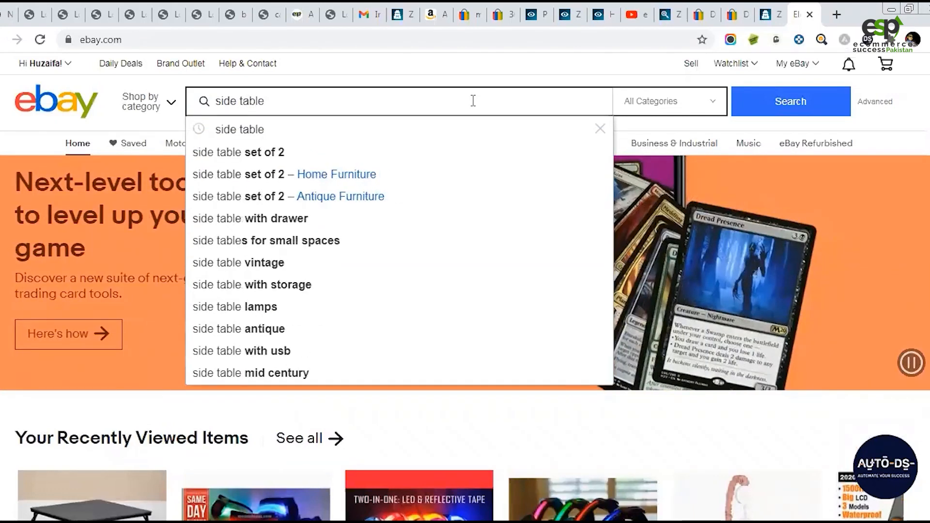
key(Return)
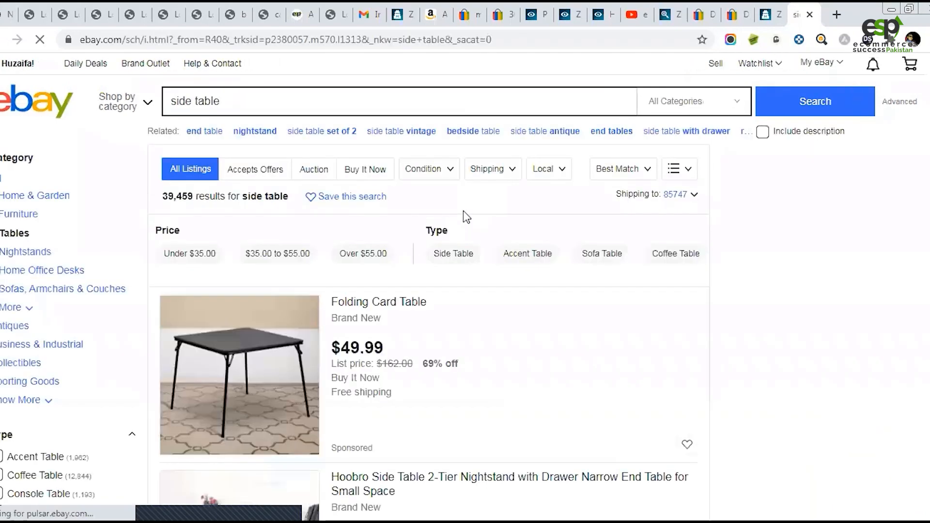
Step: Browse the side table results and open the Folding Card Table listing to show its seller information
scroll(464, 245, down, 3)
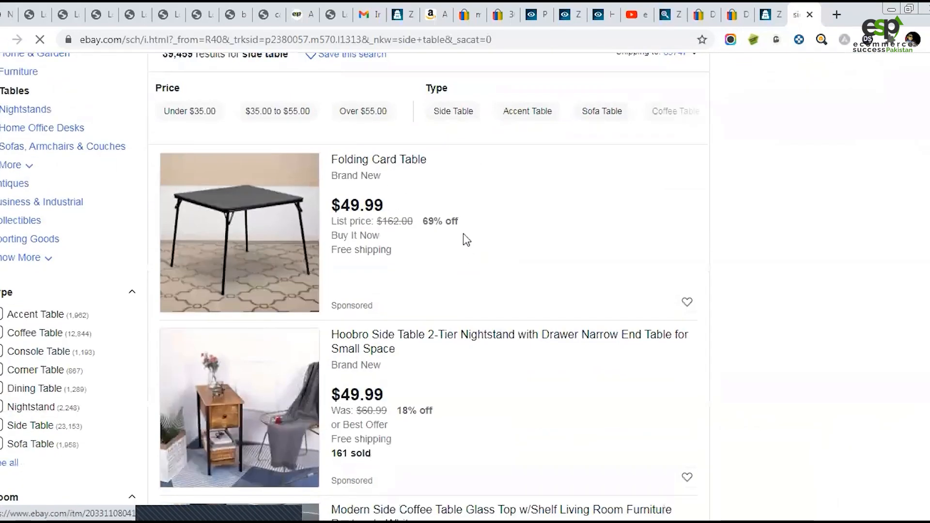
scroll(554, 307, down, 6)
scroll(420, 289, up, 8)
scroll(420, 293, down, 8)
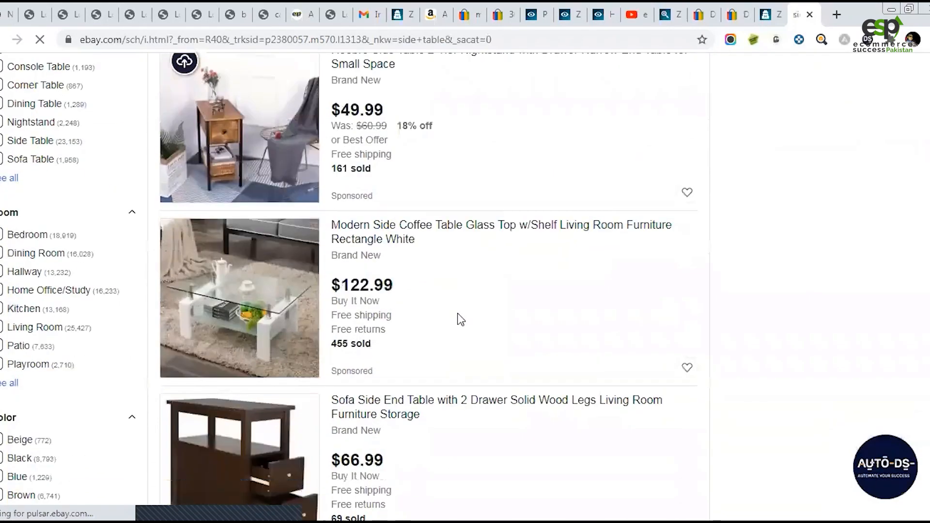
scroll(457, 318, up, 9)
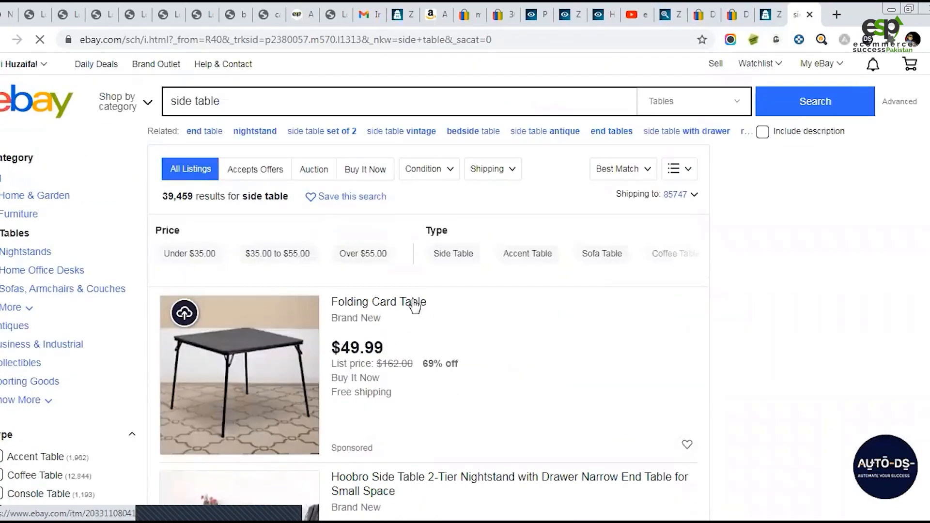
click(395, 310)
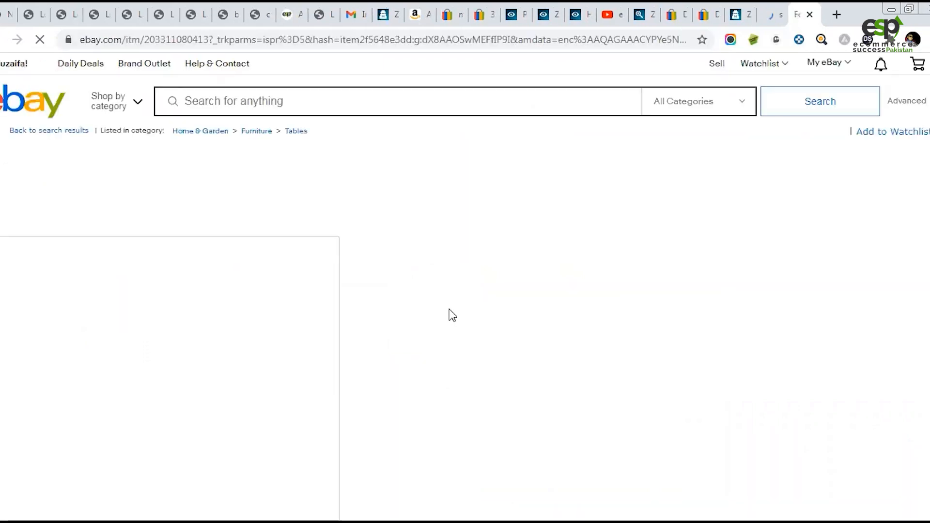
scroll(648, 337, down, 1)
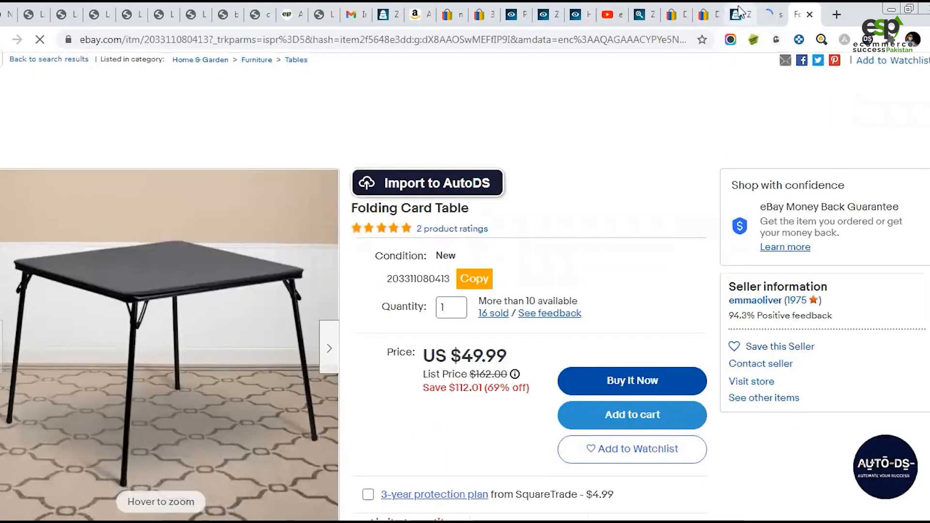
Step: Copy the seller's username from the Folding Card Table listing and run a 30-day eBay competitor search for it in ZIK Analytics
click(743, 13)
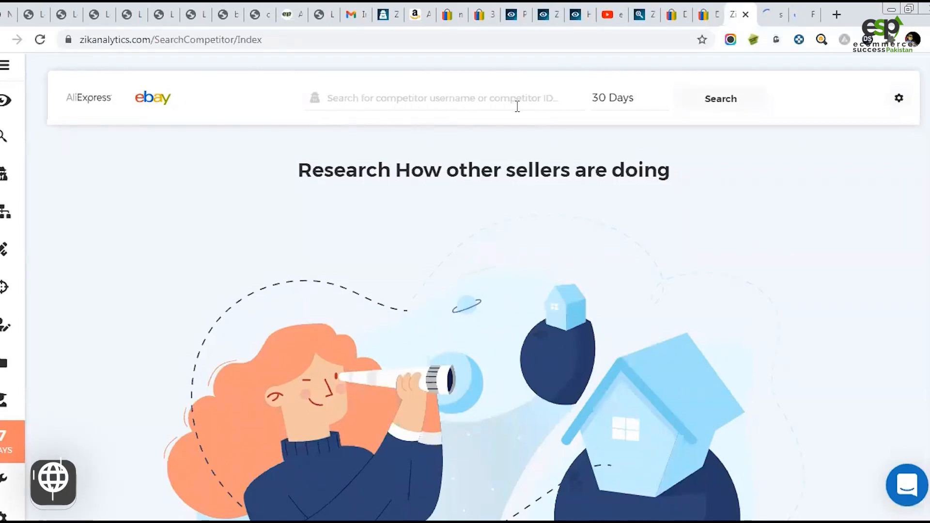
click(803, 15)
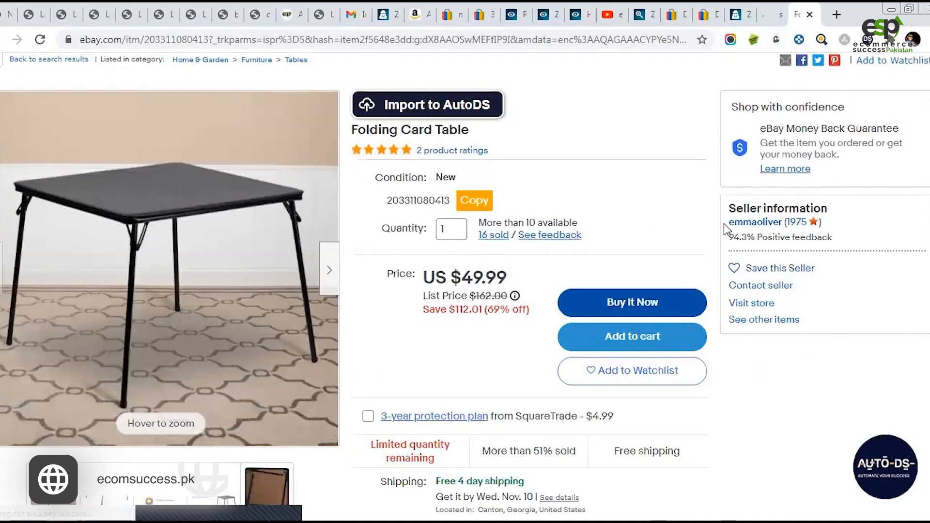
drag(723, 223, 783, 222)
key(ctrl+c)
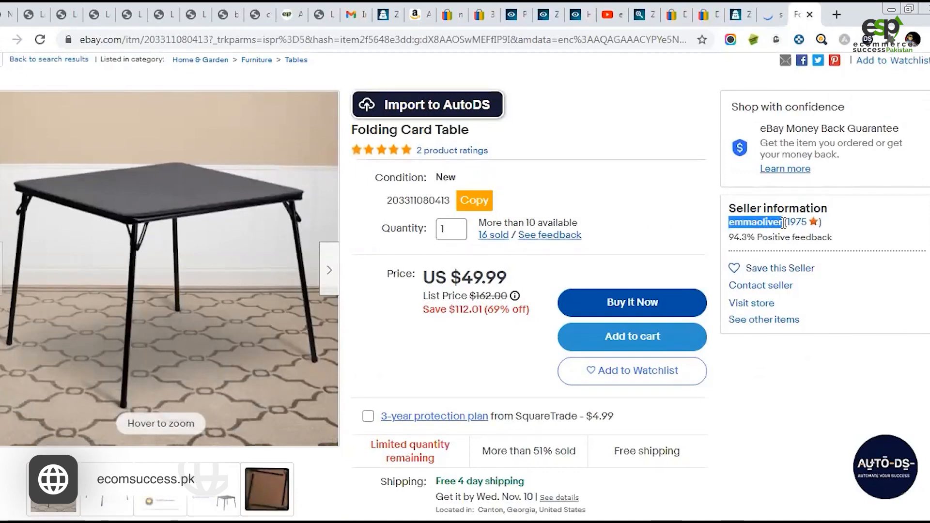
click(735, 16)
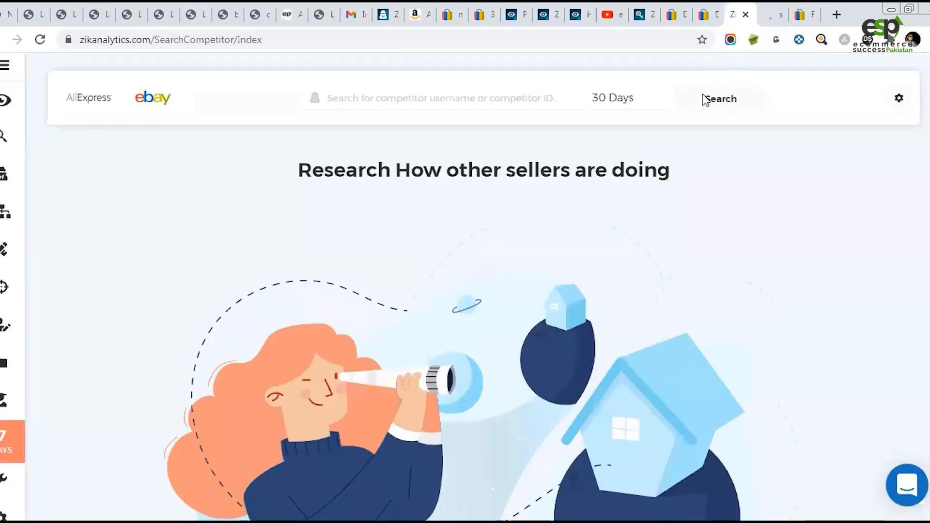
click(475, 96)
key(ctrl+v)
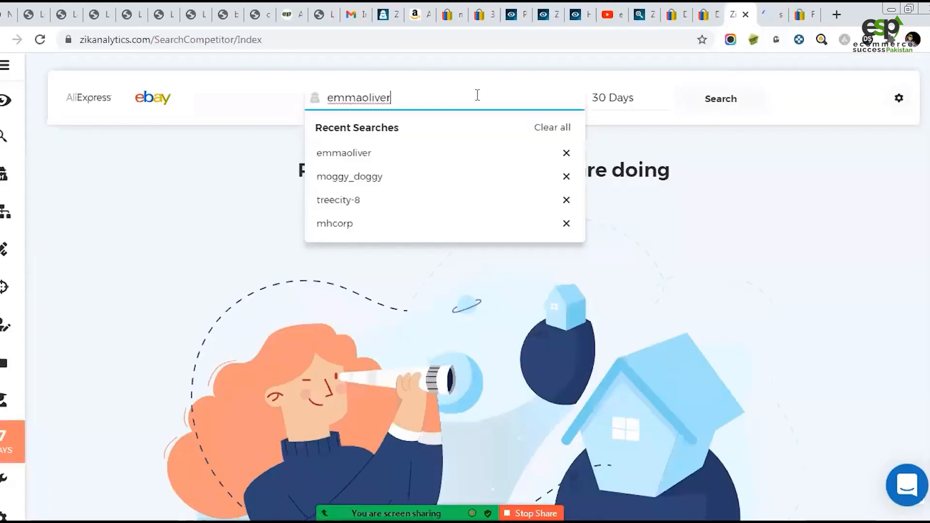
click(741, 112)
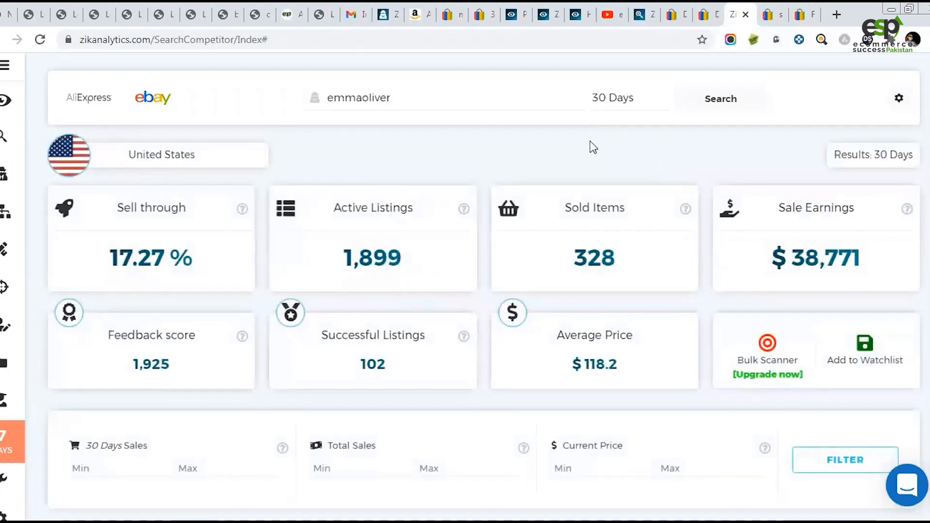
Step: Review the seller's summary statistics, including sale earnings, feedback score, successful listings and average price
scroll(562, 342, down, 2)
scroll(593, 331, up, 1)
scroll(586, 322, up, 1)
scroll(587, 326, down, 1)
scroll(587, 327, up, 1)
scroll(736, 308, down, 3)
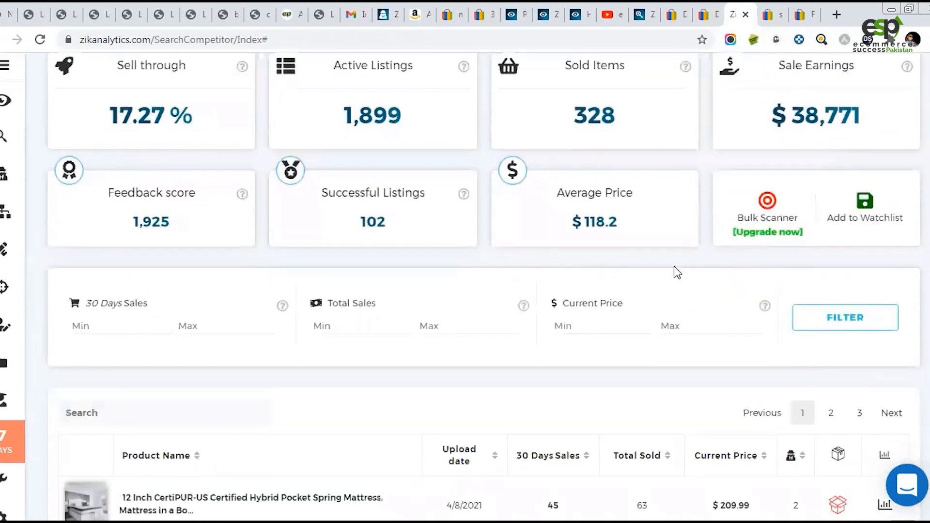
scroll(672, 270, up, 3)
scroll(670, 271, down, 5)
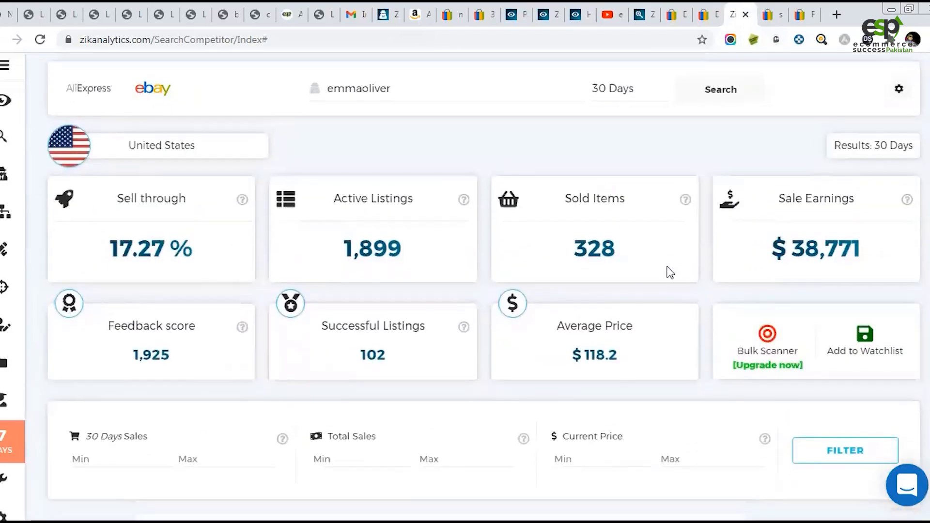
scroll(670, 273, up, 3)
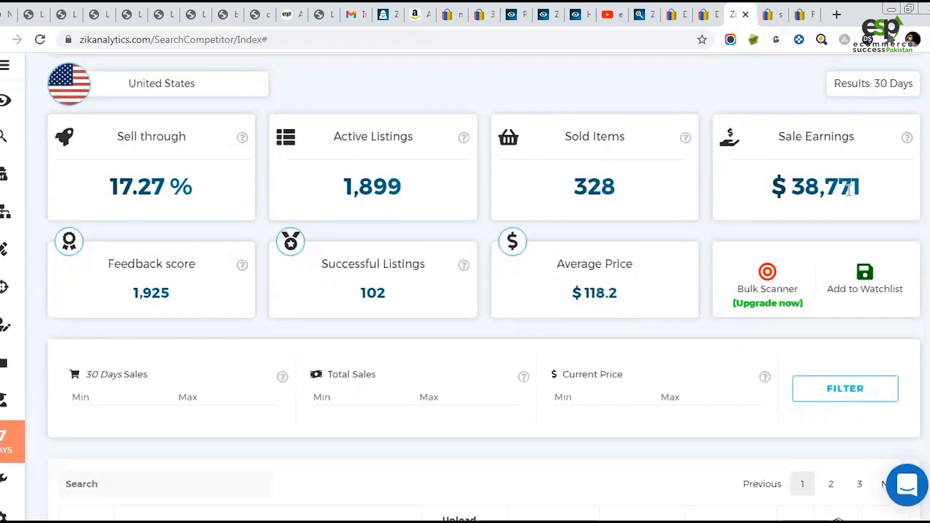
drag(800, 189, 826, 189)
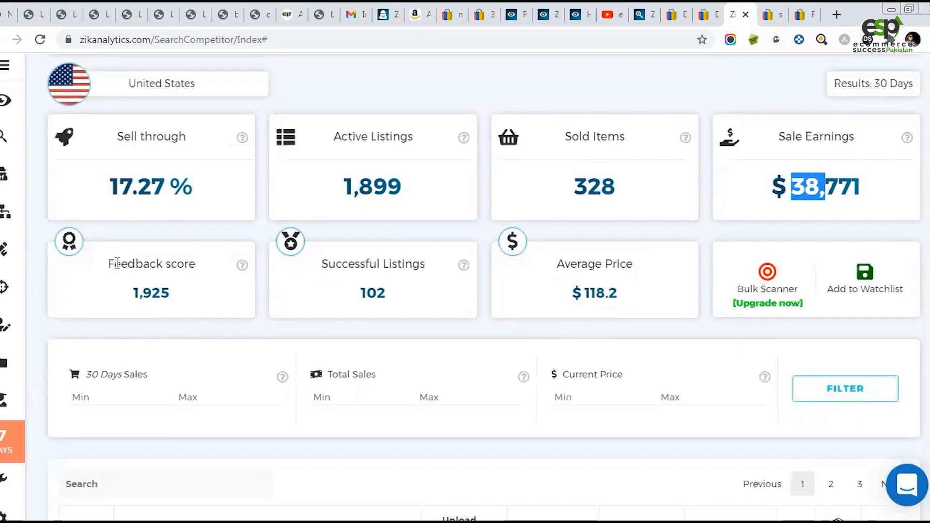
drag(121, 264, 176, 265)
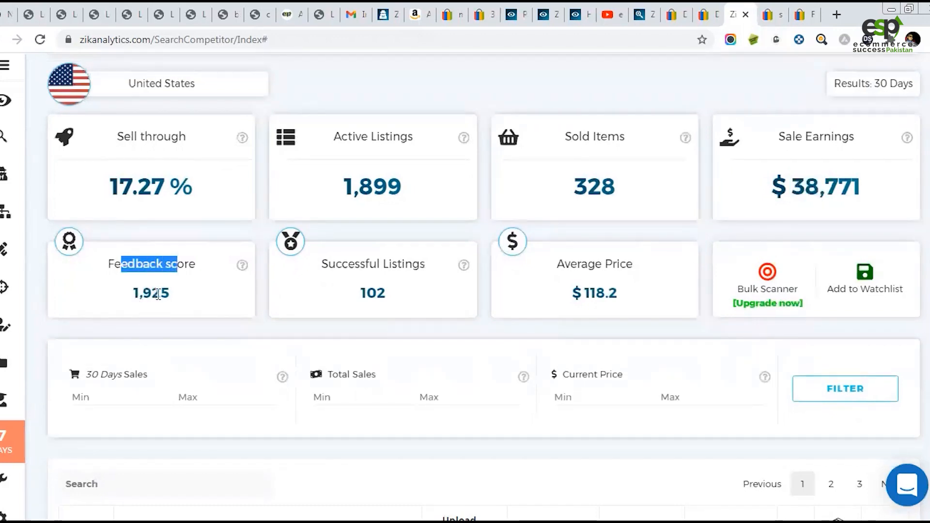
drag(349, 264, 401, 264)
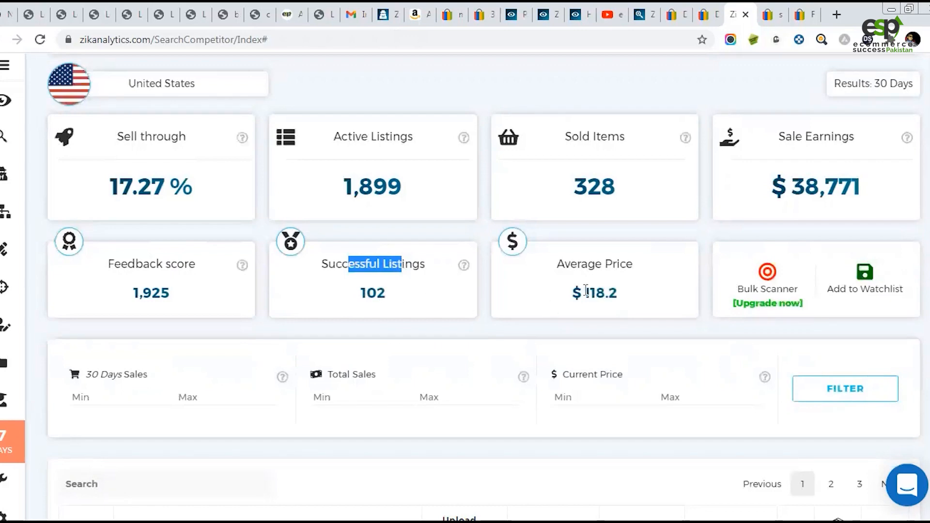
drag(584, 293, 615, 291)
Step: Examine the seller's product table, comparing 30-day sales, total sold, current price and the competitor count for the Folding Card Table
scroll(550, 270, down, 7)
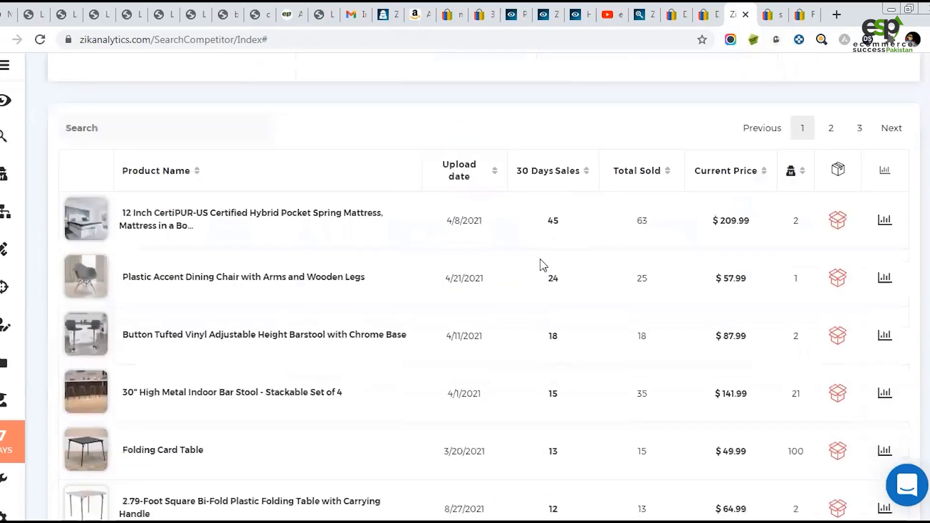
scroll(540, 263, up, 3)
scroll(535, 265, down, 4)
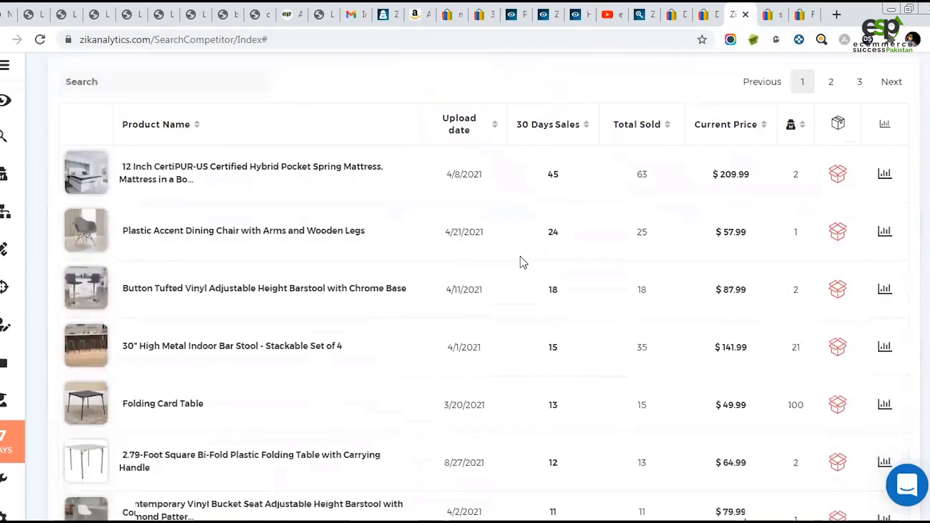
scroll(443, 223, up, 1)
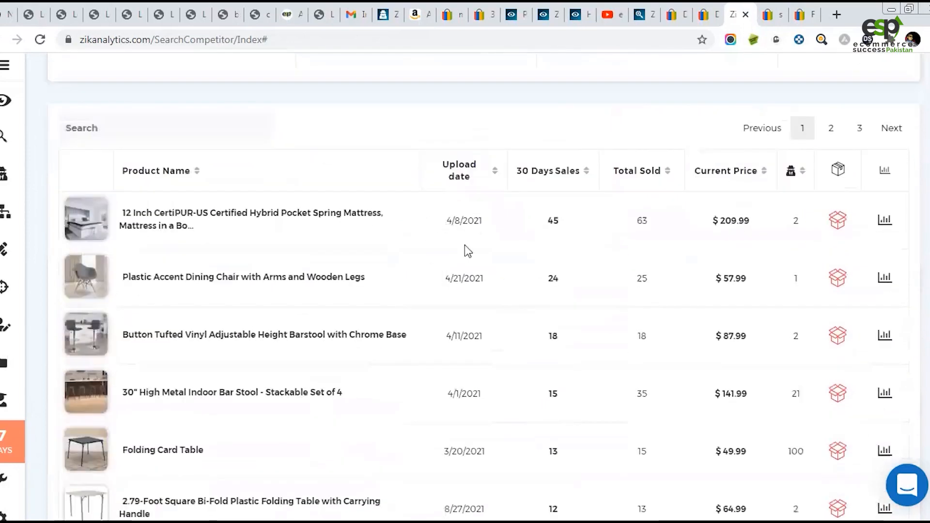
scroll(339, 184, down, 11)
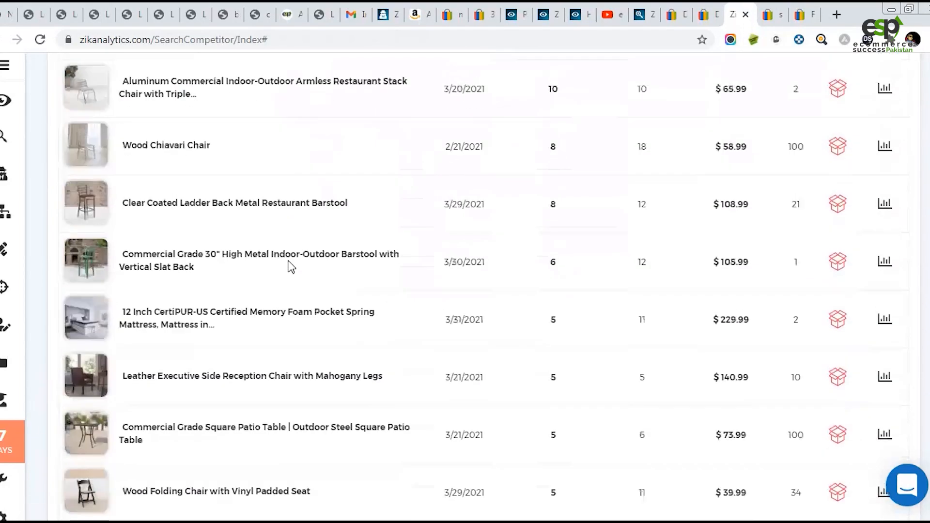
scroll(290, 267, up, 11)
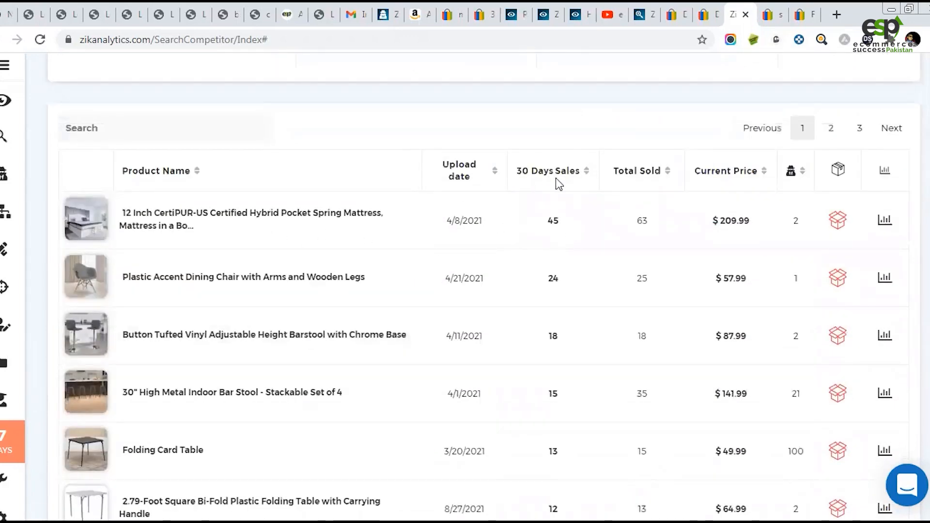
double_click(553, 220)
double_click(639, 220)
drag(724, 222, 752, 223)
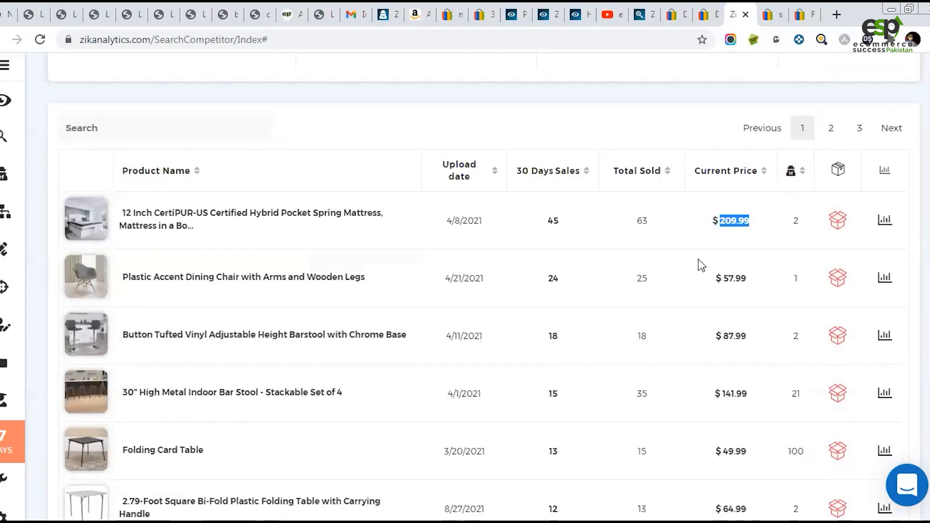
scroll(697, 260, down, 2)
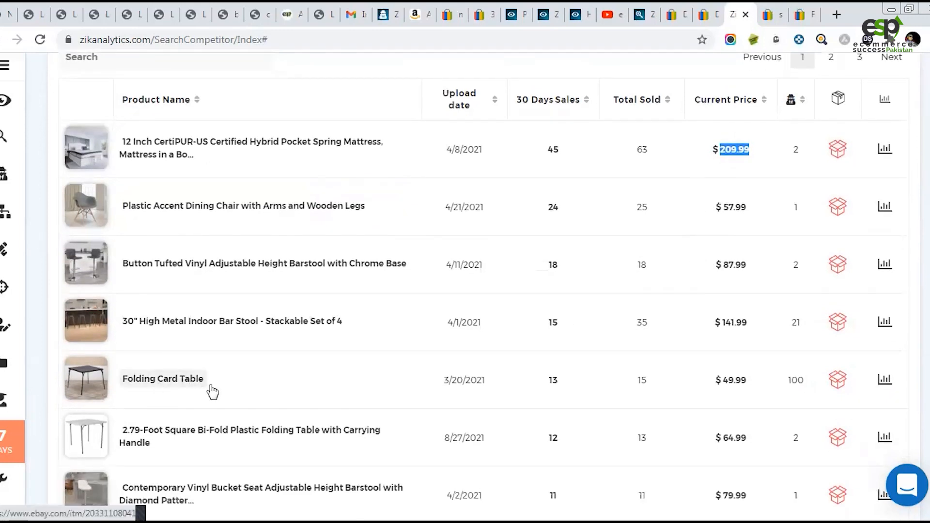
double_click(797, 379)
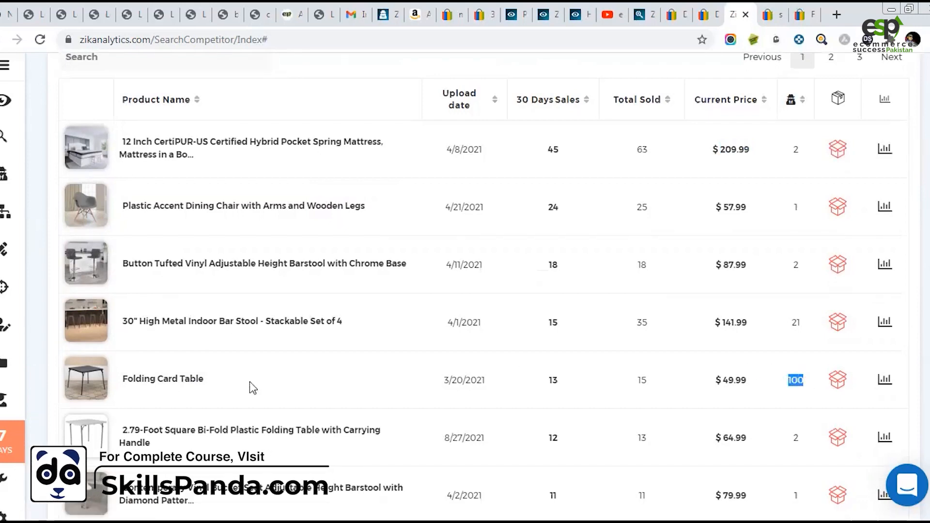
scroll(251, 387, up, 1)
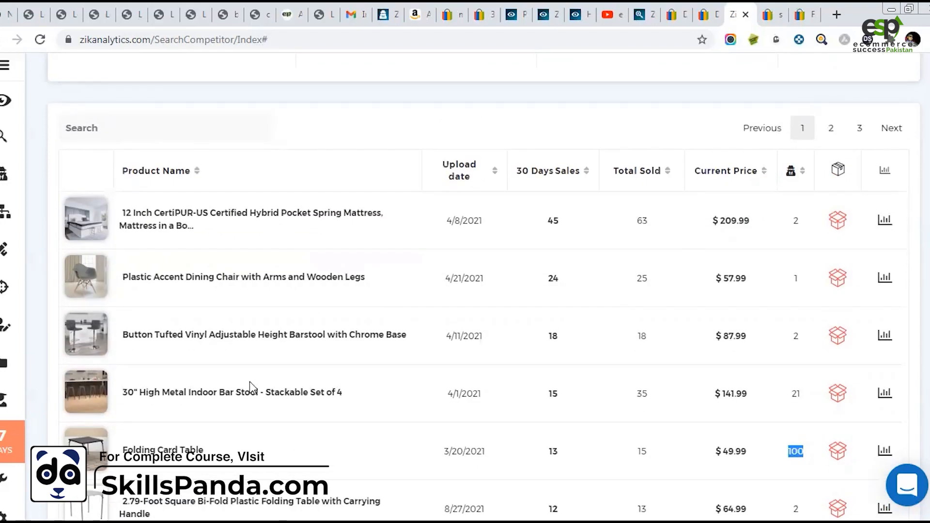
scroll(581, 261, down, 1)
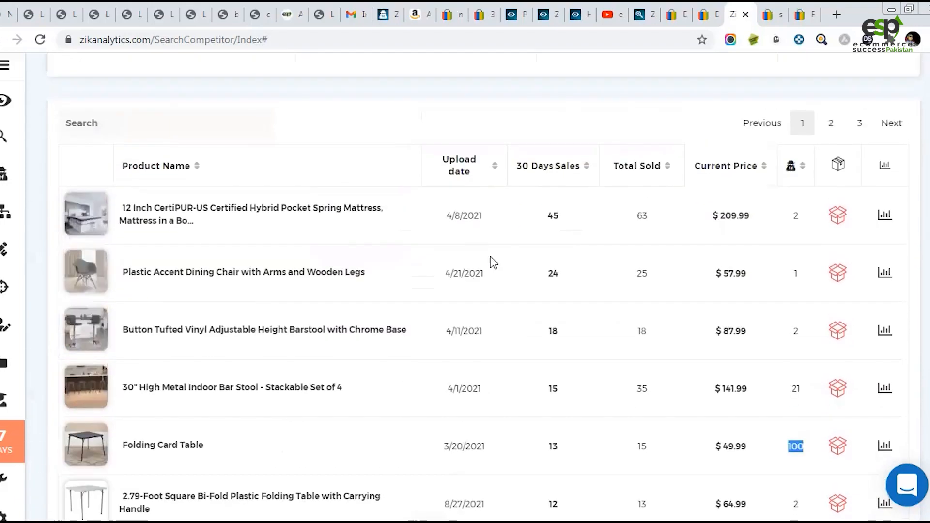
Step: Return to the seller's summary and open the form for adding this seller to the competitor watchlist
scroll(723, 331, up, 3)
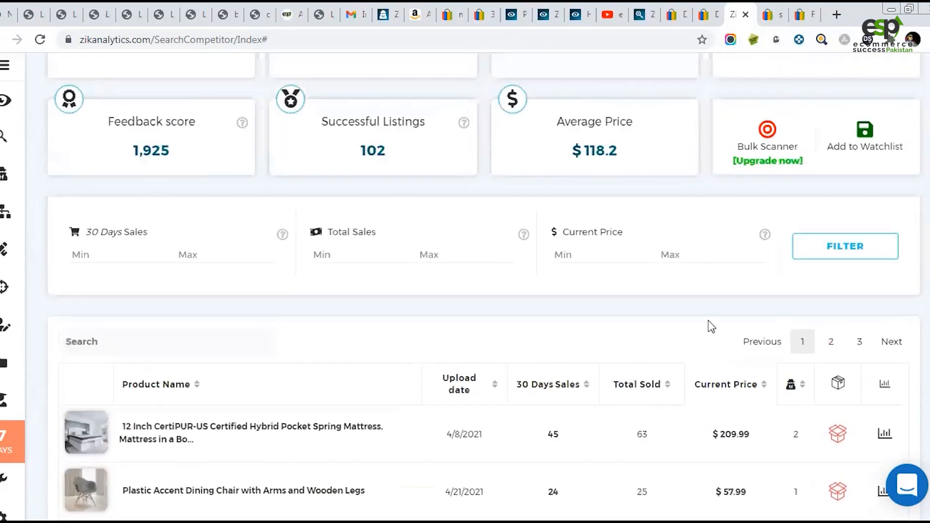
scroll(707, 321, up, 3)
scroll(707, 320, down, 3)
scroll(595, 384, down, 1)
scroll(596, 384, up, 5)
scroll(892, 264, down, 3)
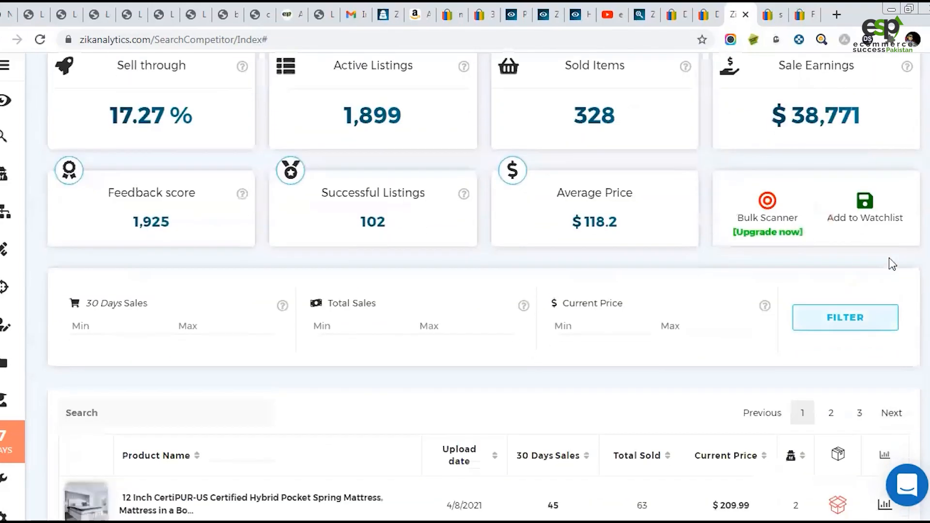
click(870, 220)
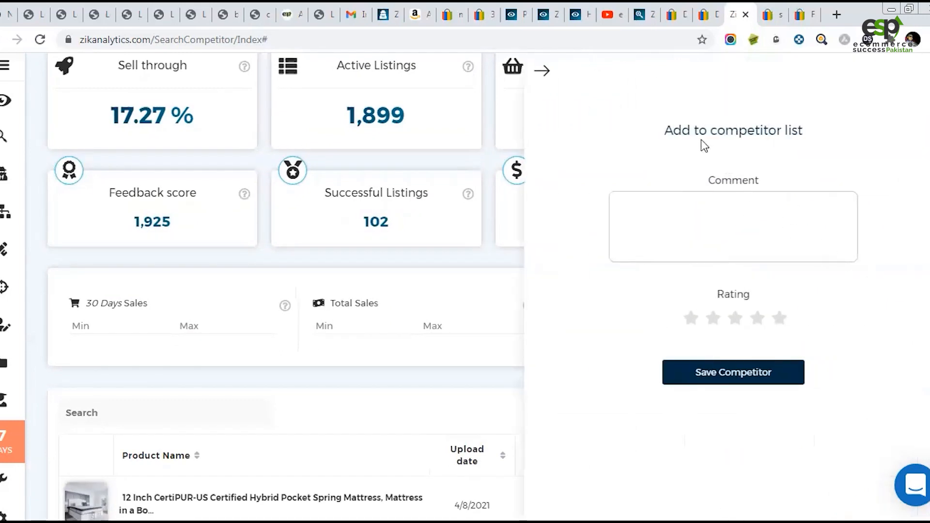
Step: Rate the seller five stars, enter the comment "High Sales" and save the competitor
click(779, 320)
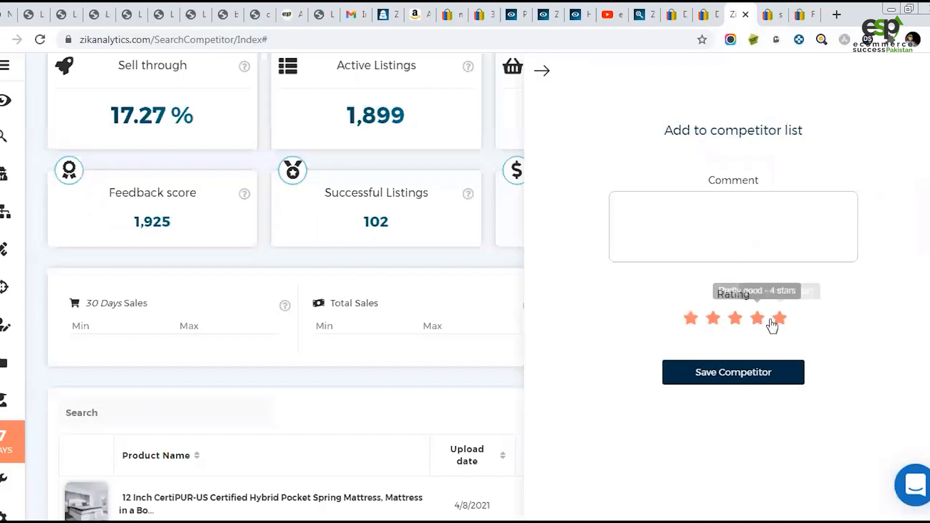
click(716, 373)
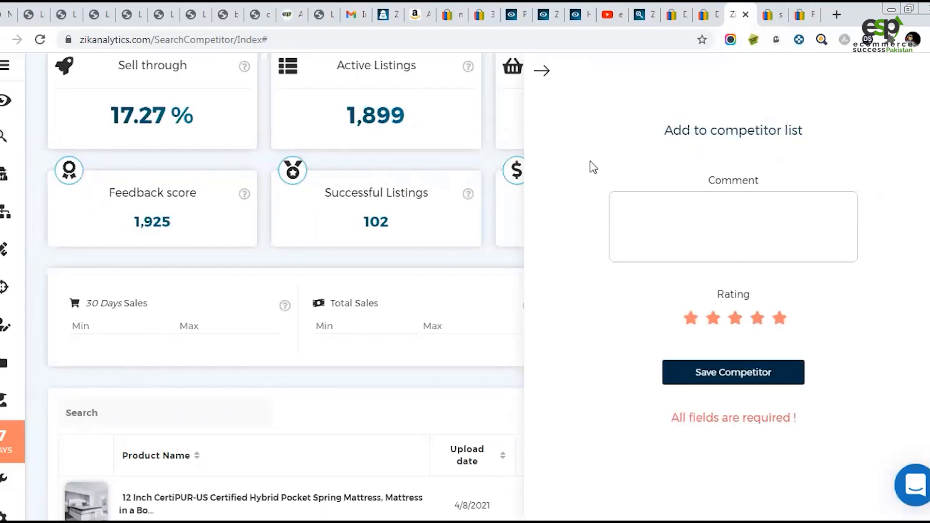
click(746, 234)
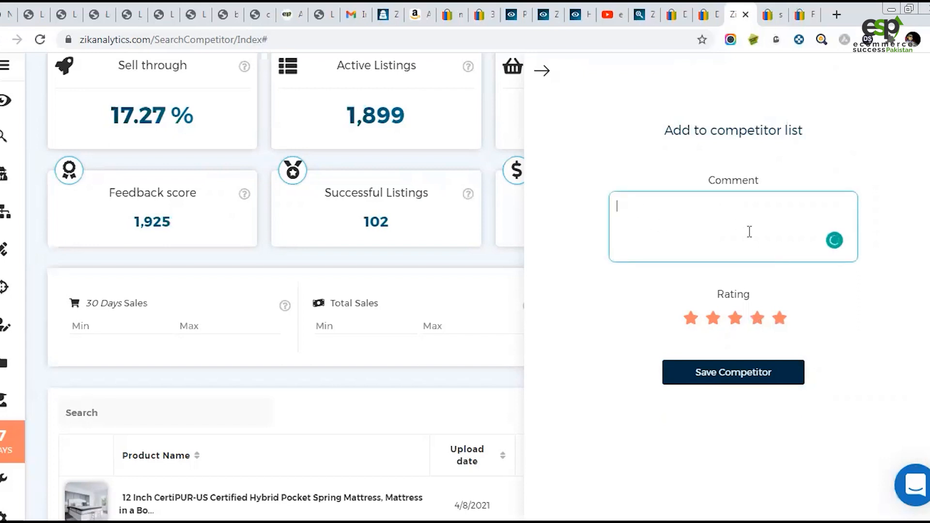
text(Hight)
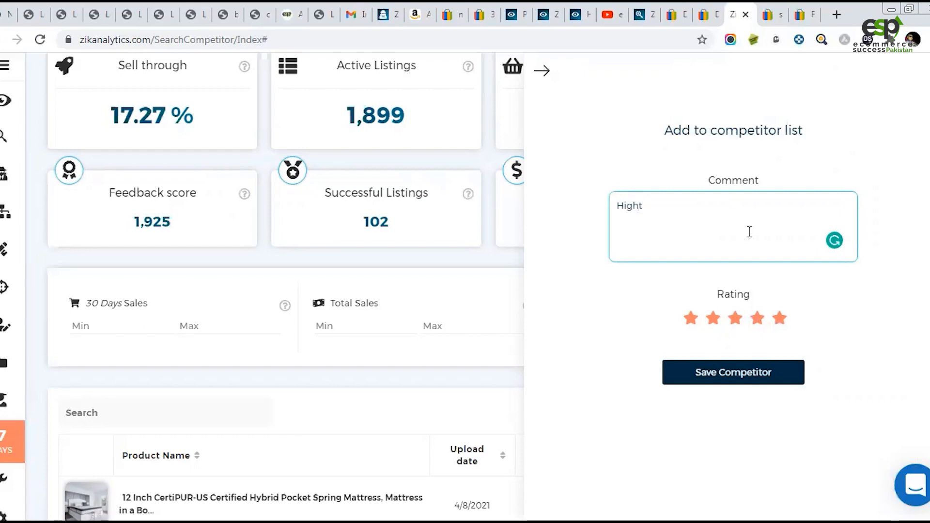
key(BackSpace)
text( Sales)
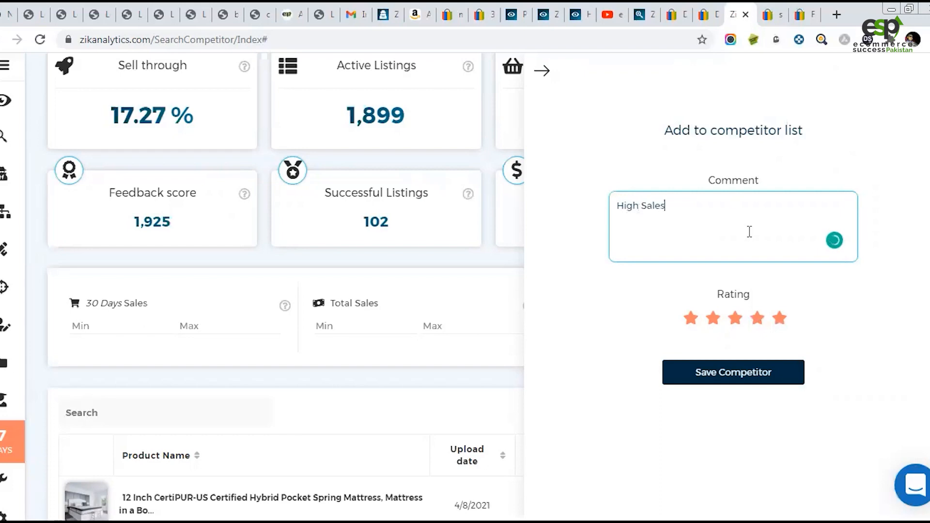
click(728, 369)
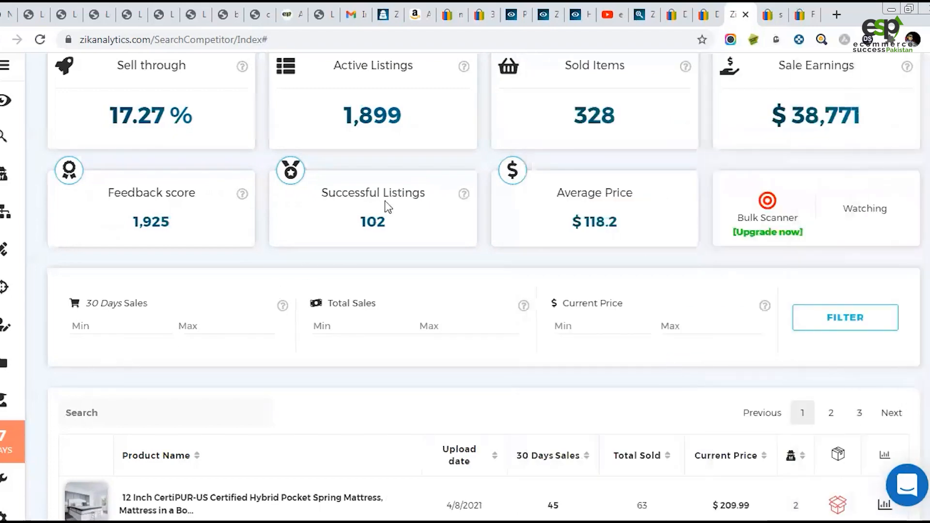
Step: Open My Competitor List and set the page zoom to 90% so the saved eBay competitors display as a table
scroll(389, 232, up, 1)
scroll(397, 271, up, 2)
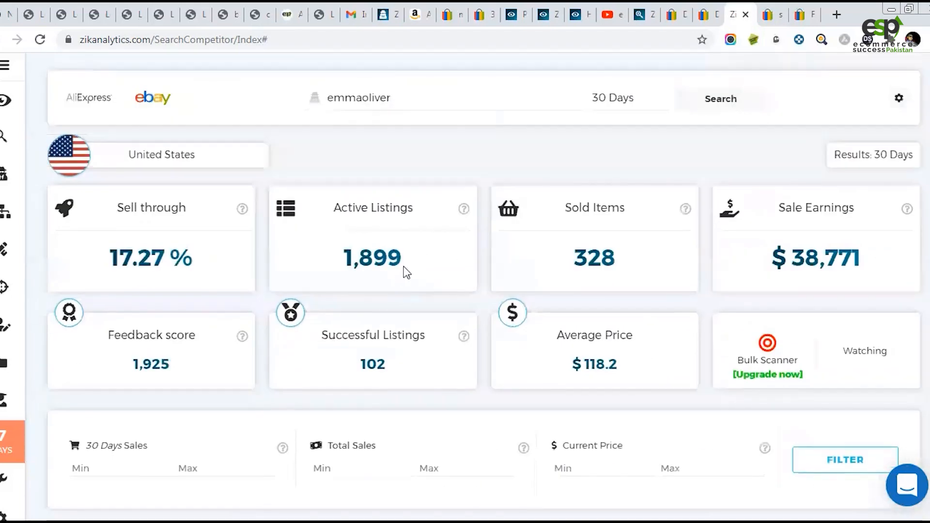
click(5, 335)
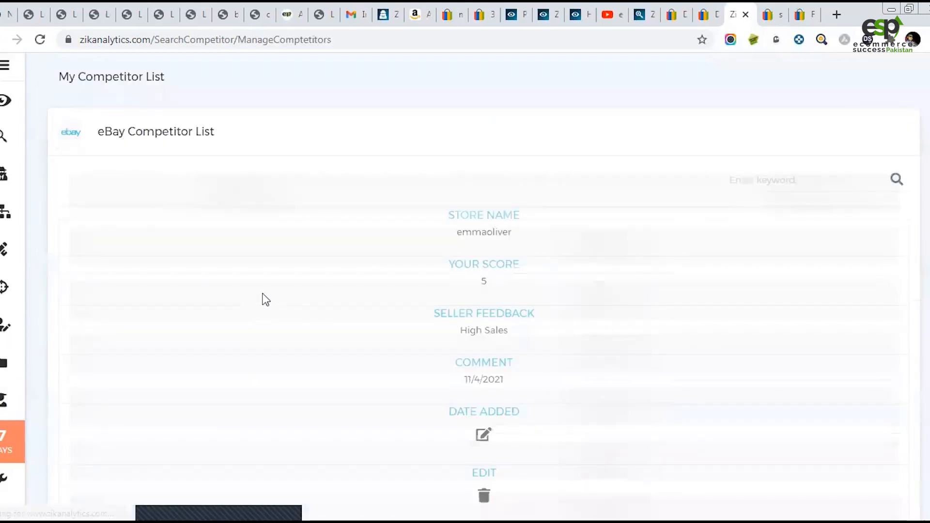
scroll(266, 300, down, 3)
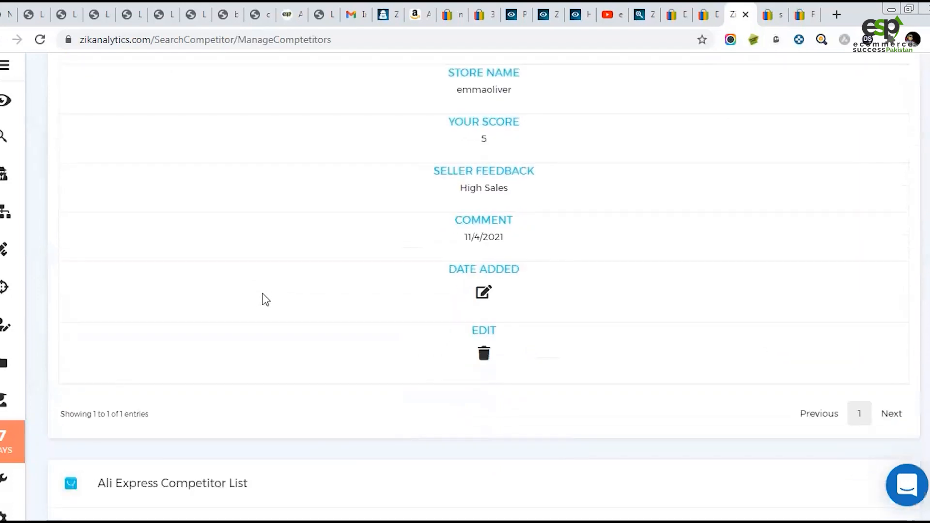
key(ctrl+minus)
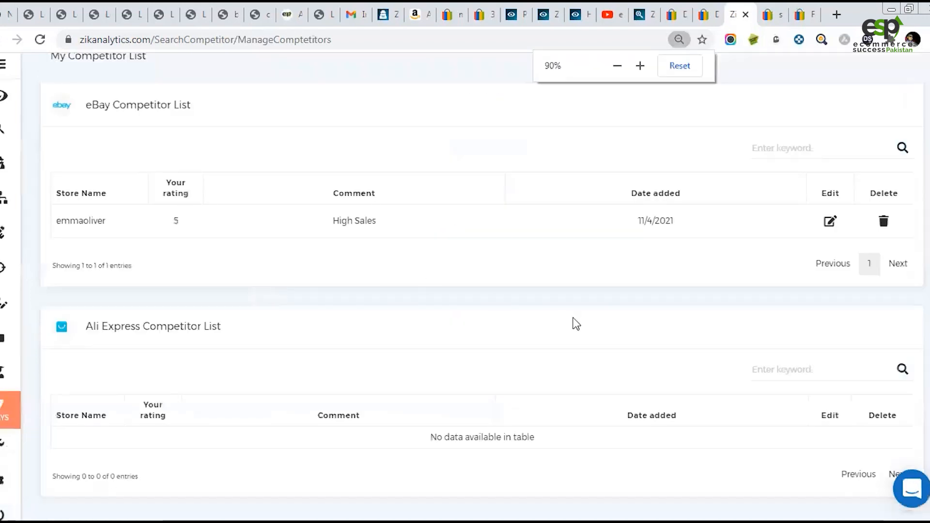
key(ctrl+plus)
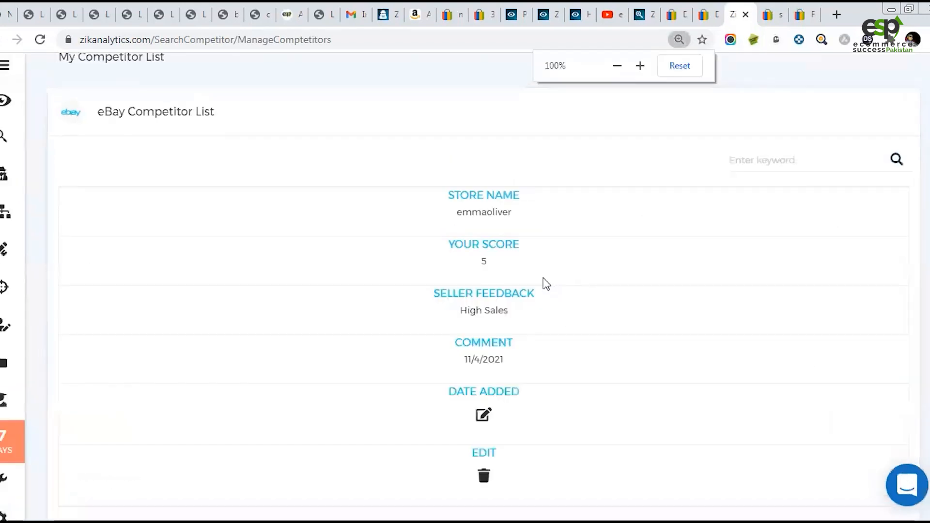
key(ctrl+minus)
scroll(542, 278, down, 1)
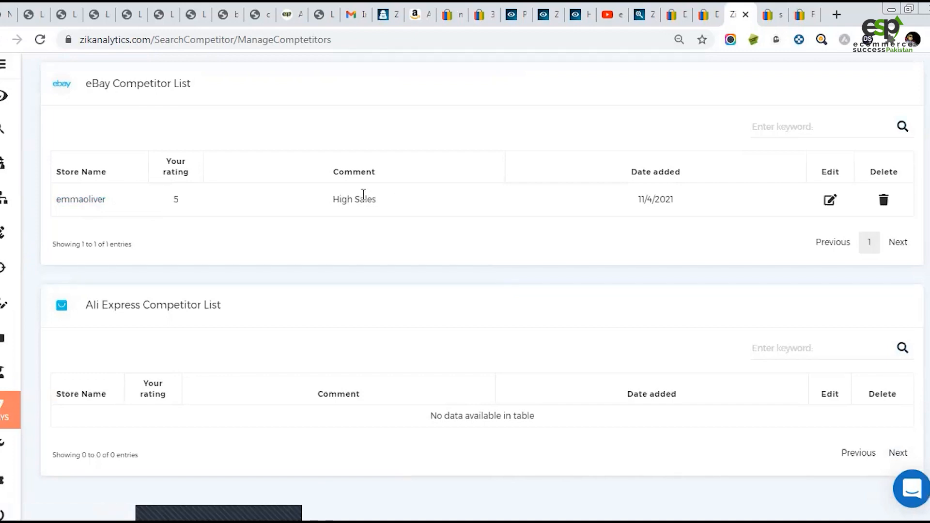
Step: Review the saved seller's entry in the eBay Competitor List, checking its store name, comment and date added
drag(352, 200, 398, 206)
click(400, 210)
drag(660, 199, 677, 200)
scroll(536, 268, up, 1)
click(374, 252)
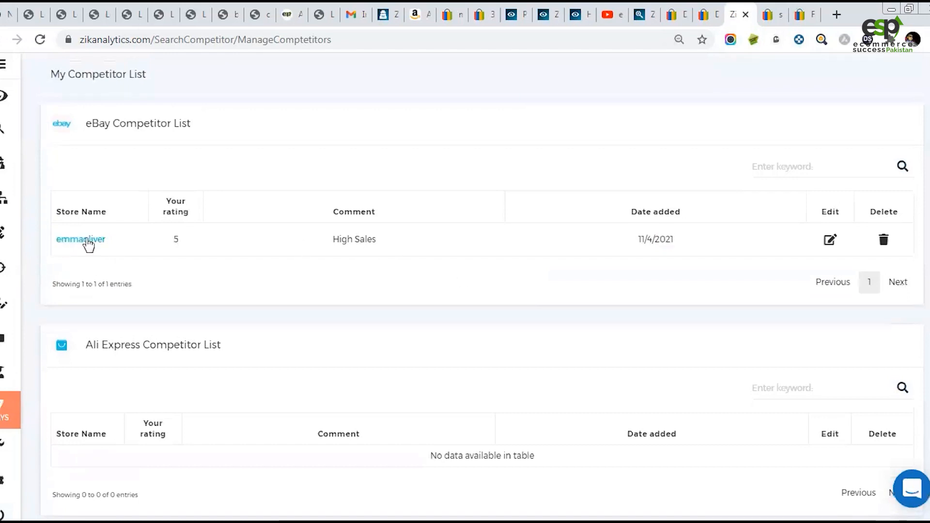
scroll(284, 289, down, 1)
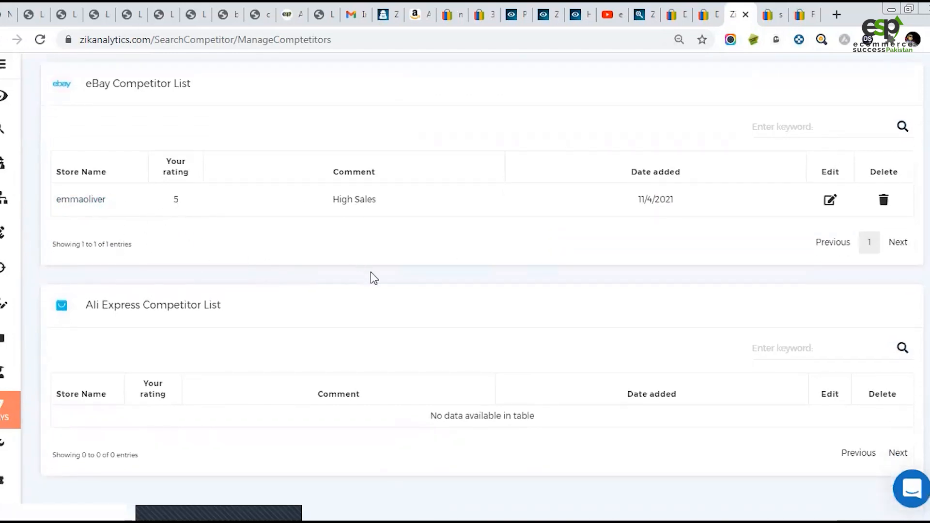
scroll(370, 276, up, 1)
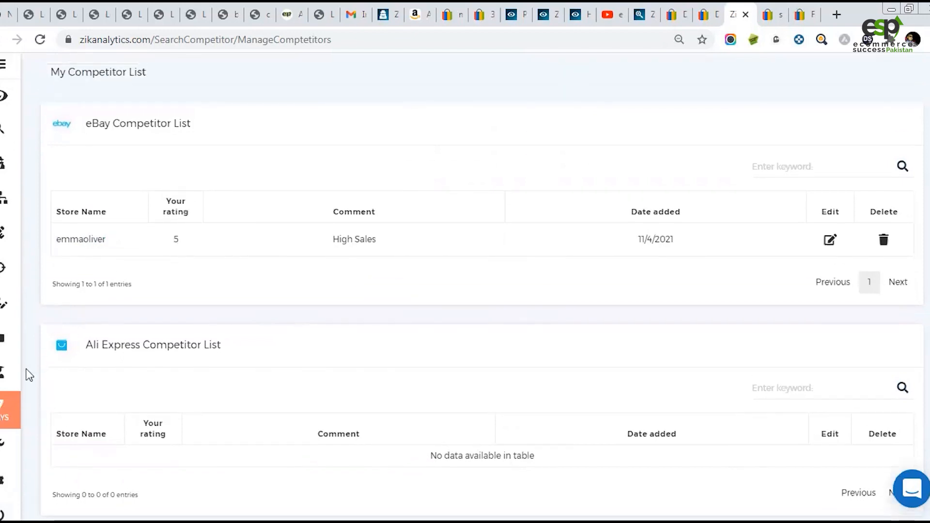
Step: Open the saved seller's research from the eBay Competitor List and look through the seller's products and their 30-day sales
click(91, 239)
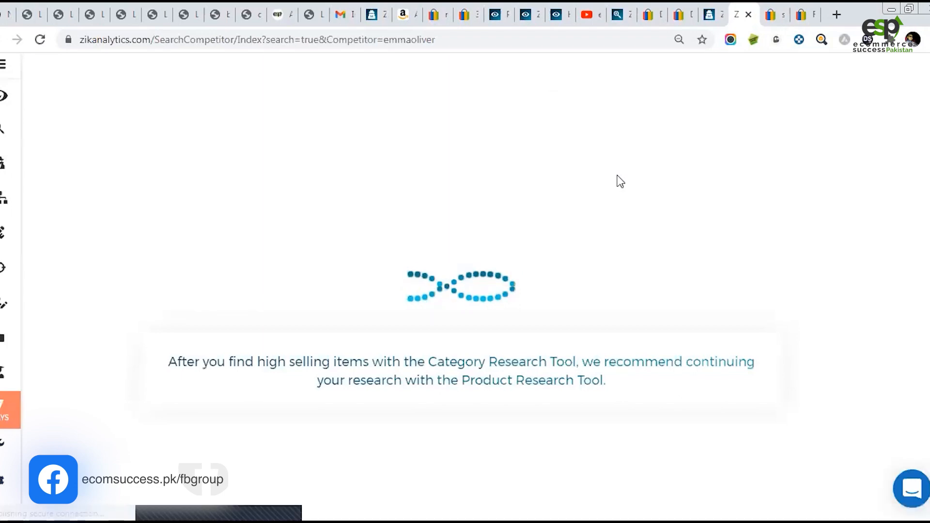
scroll(577, 252, down, 1)
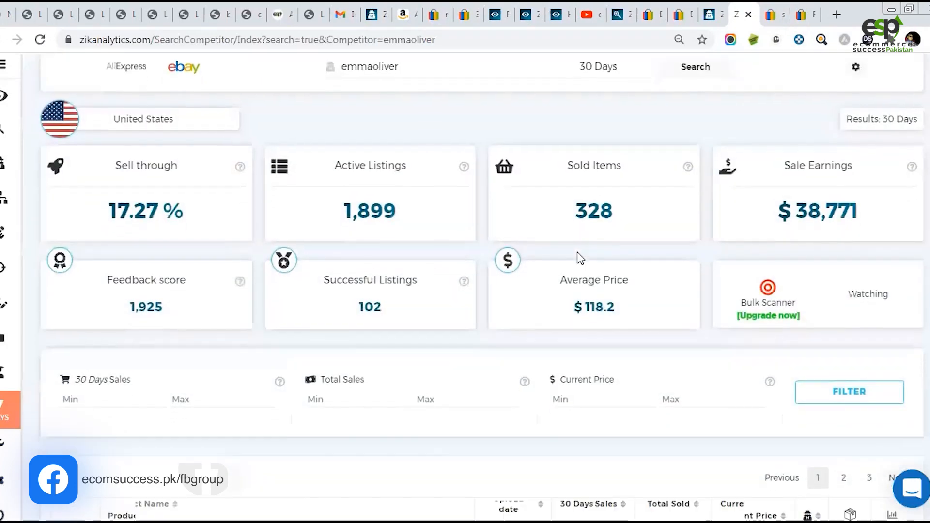
scroll(576, 252, down, 7)
scroll(573, 264, down, 9)
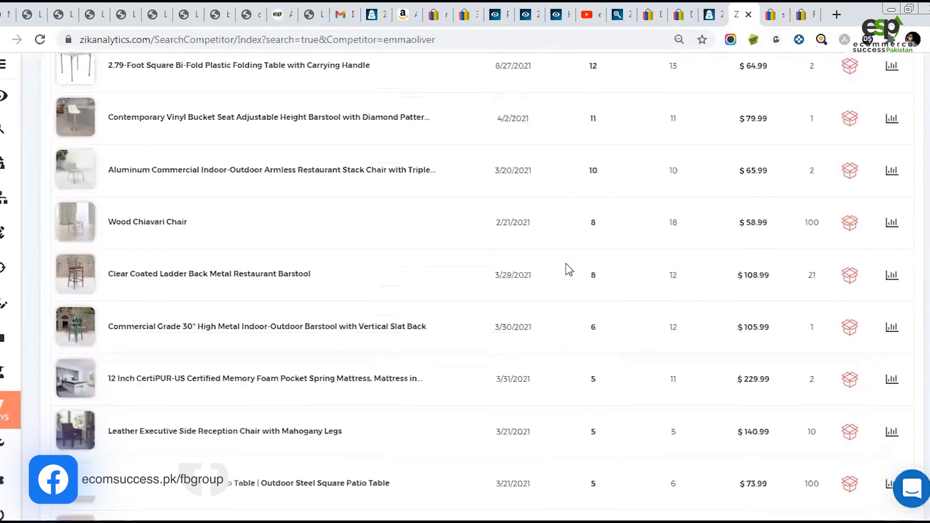
scroll(565, 267, up, 10)
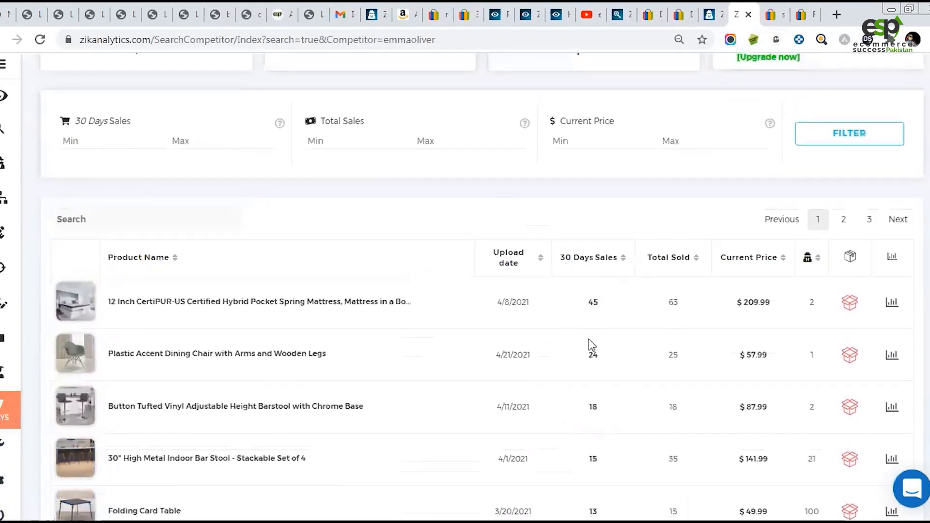